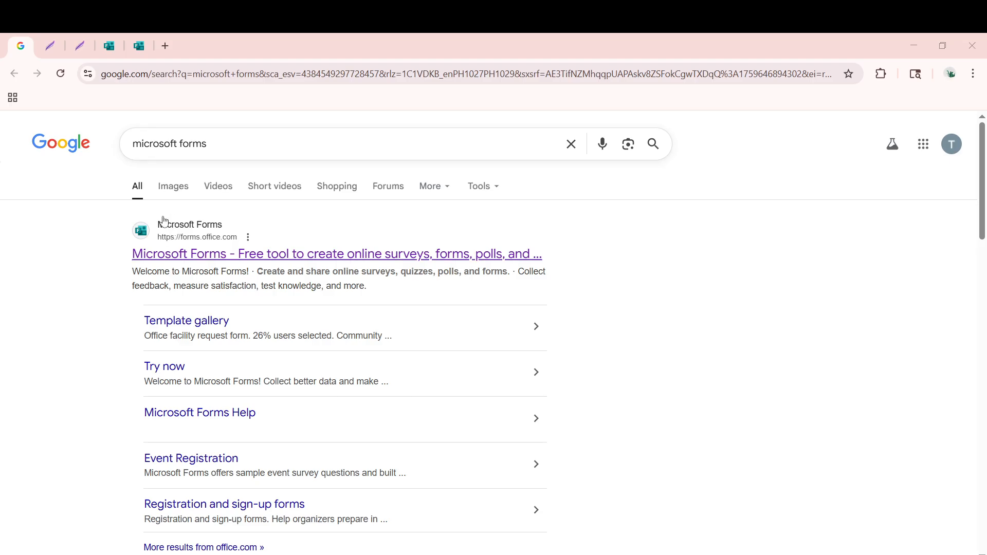
Go from the search results through the Microsoft Forms site and home page to the blank untitled form
left_click(57, 49)
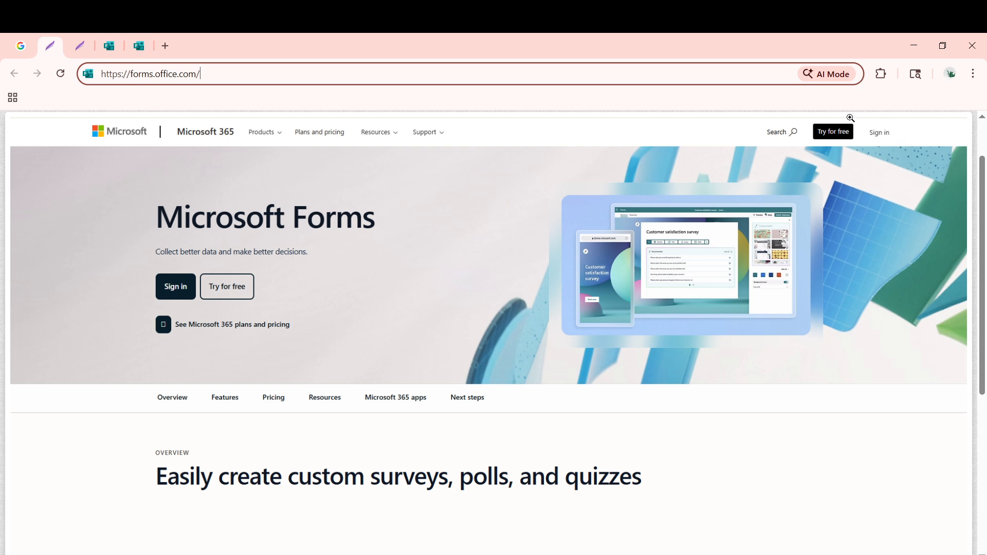
left_click(110, 50)
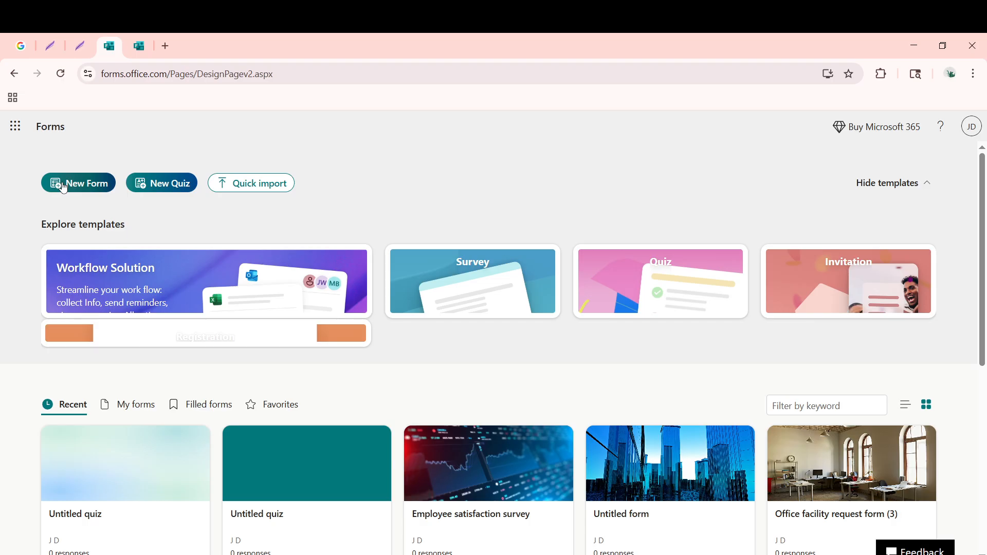
left_click(130, 50)
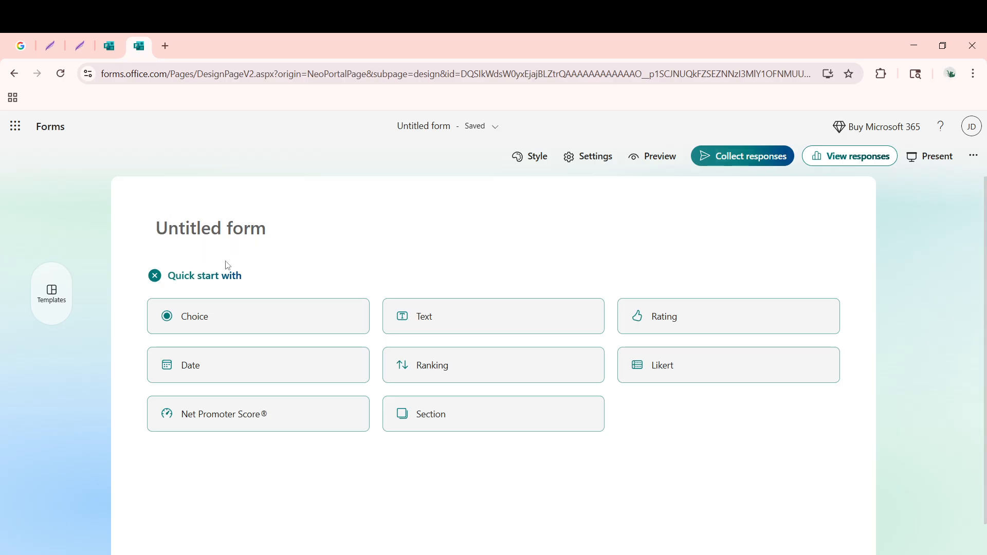
Add a section to the blank form and title it "Contact details"
left_click(440, 415)
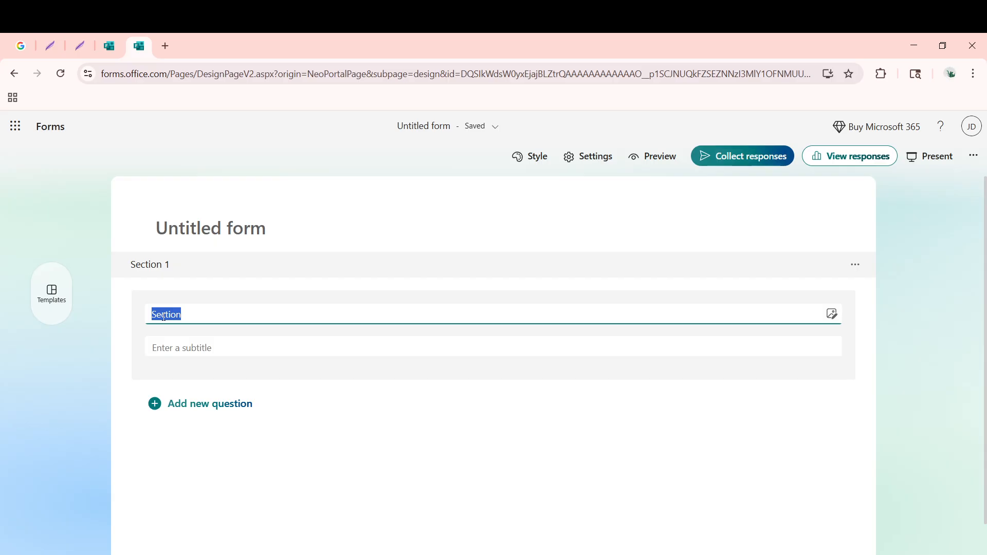
type("Q")
type("onracr")
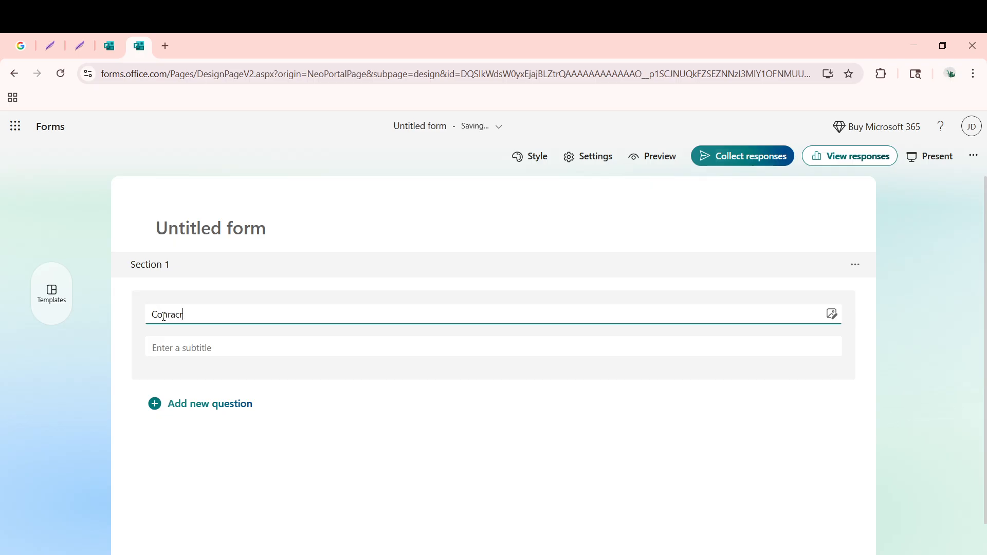
key("BackSpace")
key("BackSpace")
key("BackSpace")
key("BackSpace")
type("tact details")
left_click(183, 347)
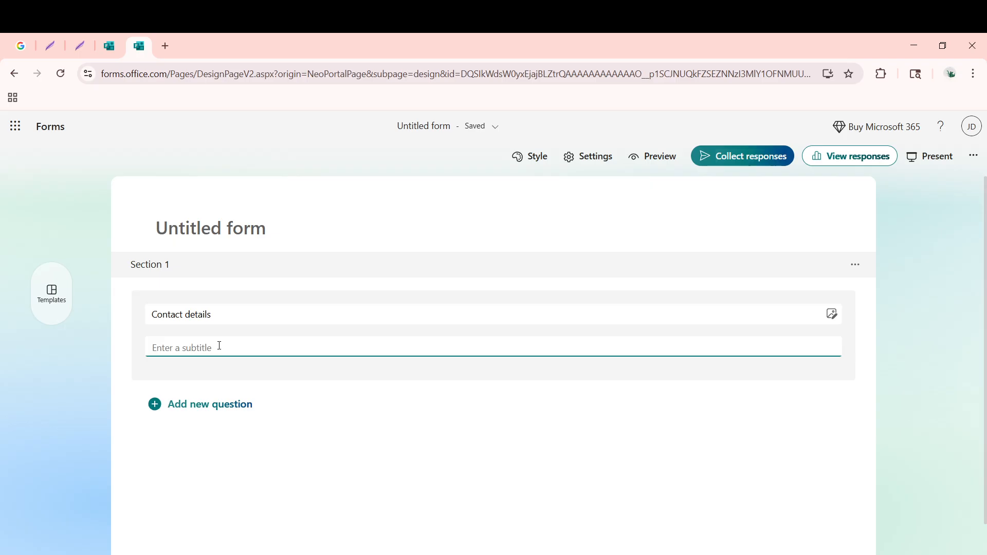
Add a text question titled "Full Name" to the Contact details section
left_click(211, 405)
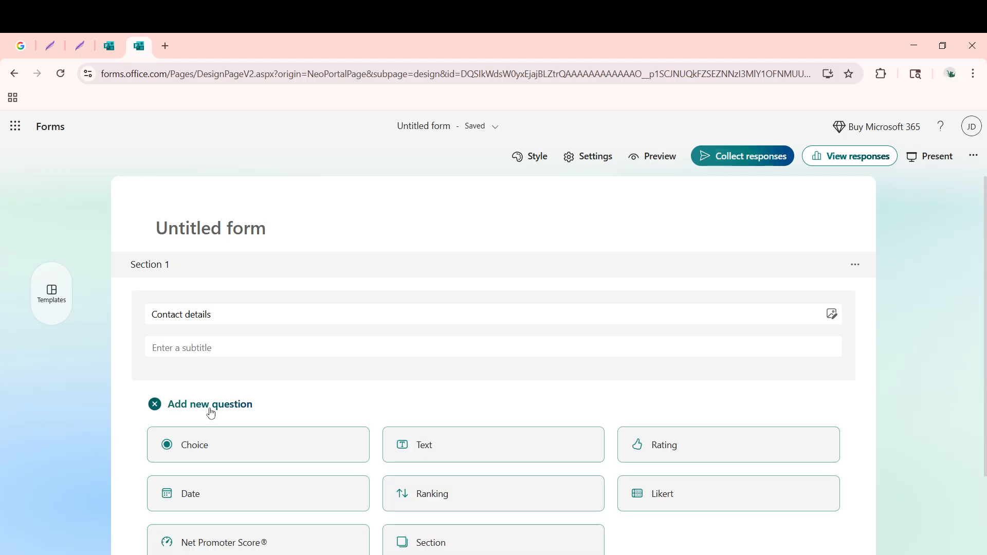
left_click(494, 448)
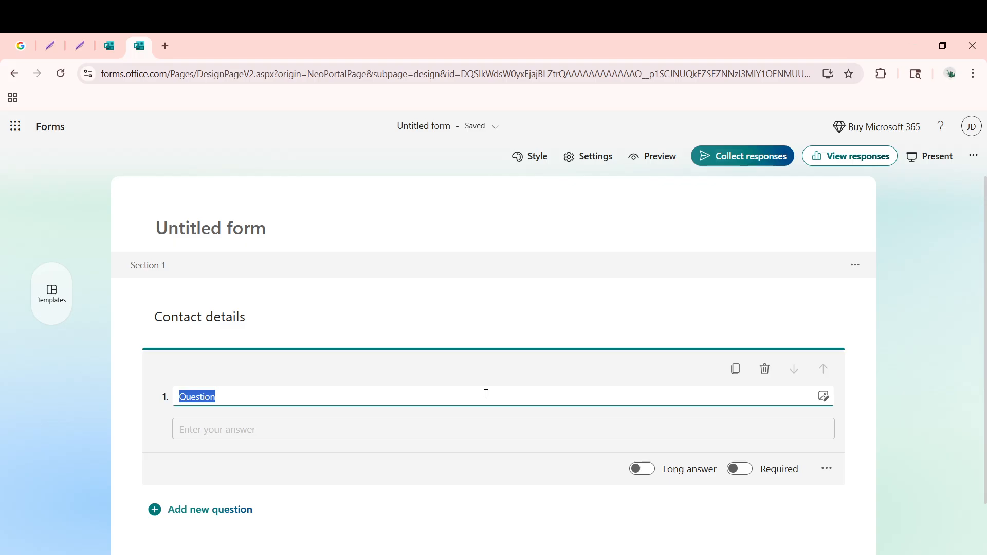
type("Full")
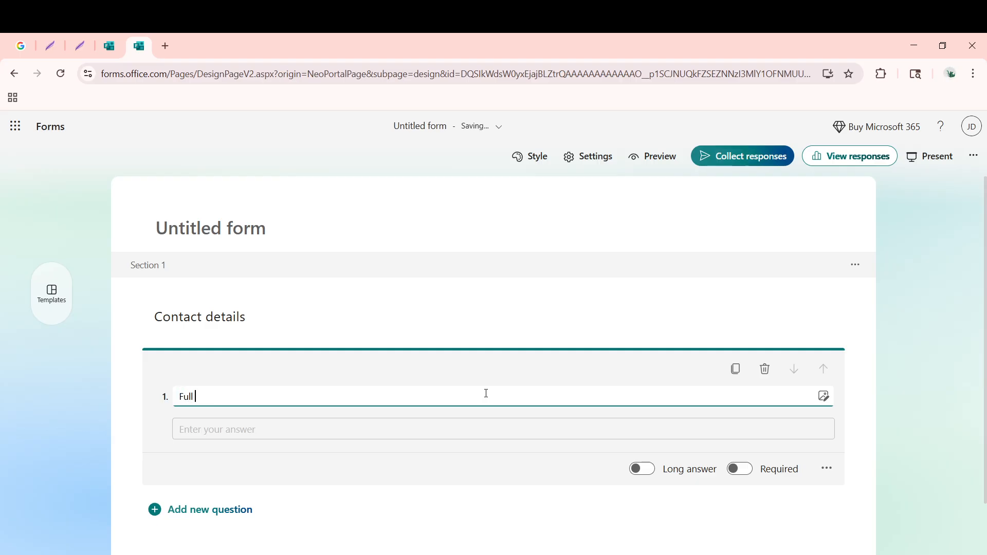
type(" Name")
Add a second text question below Full Name and make it a required long answer
left_click(229, 512)
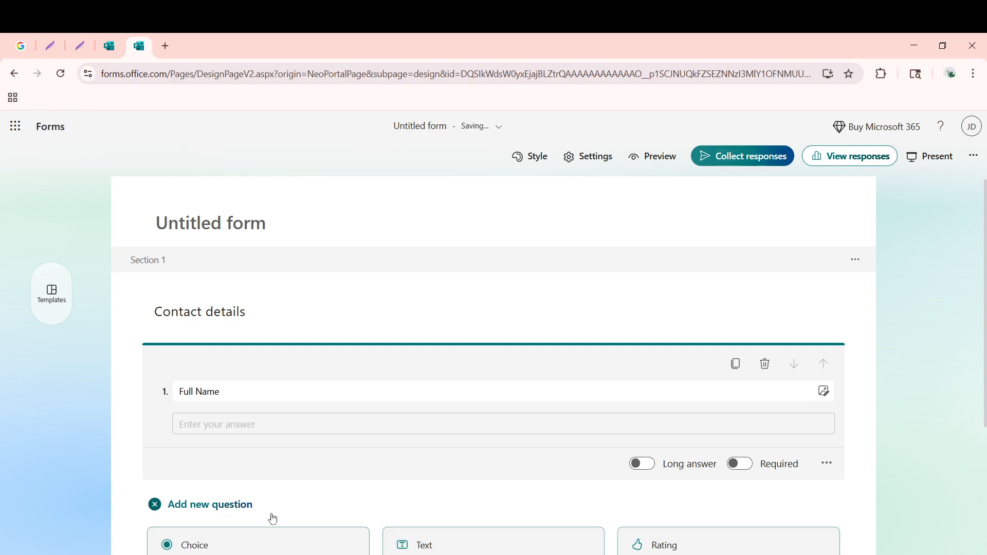
scroll(357, 470, "down", 2)
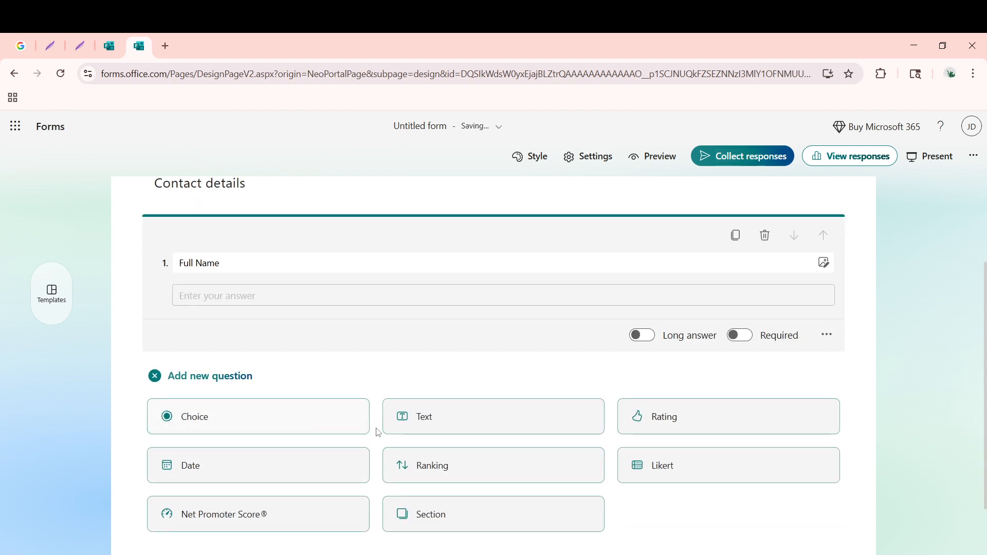
left_click(417, 431)
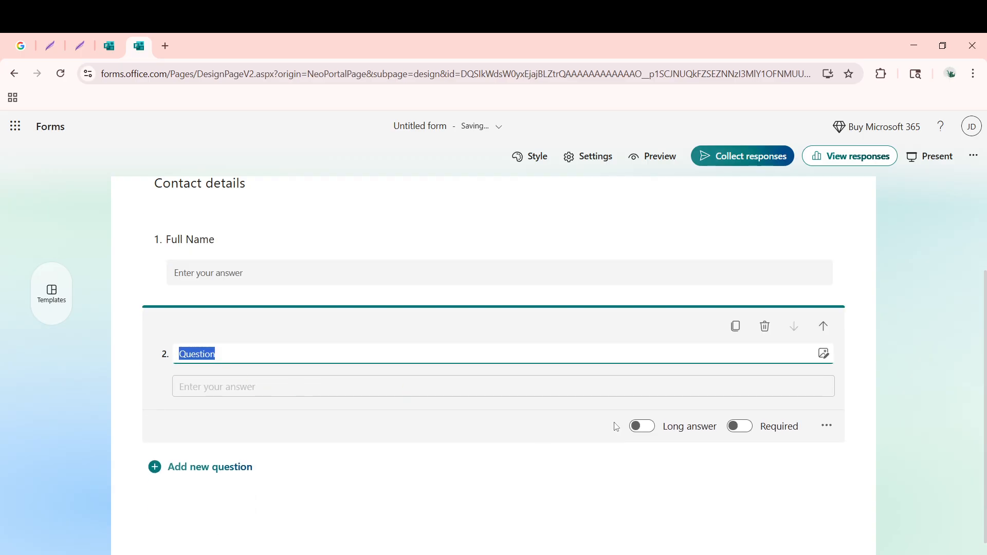
left_click(642, 427)
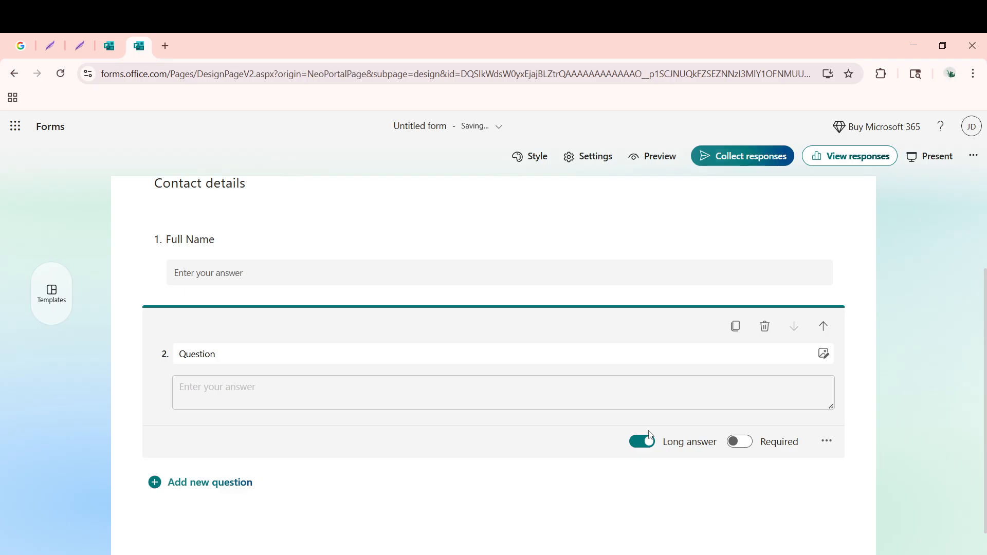
left_click(744, 445)
Restrict the second question's answers to Number with the "Is number" condition, reviewing the other restriction types
left_click(825, 442)
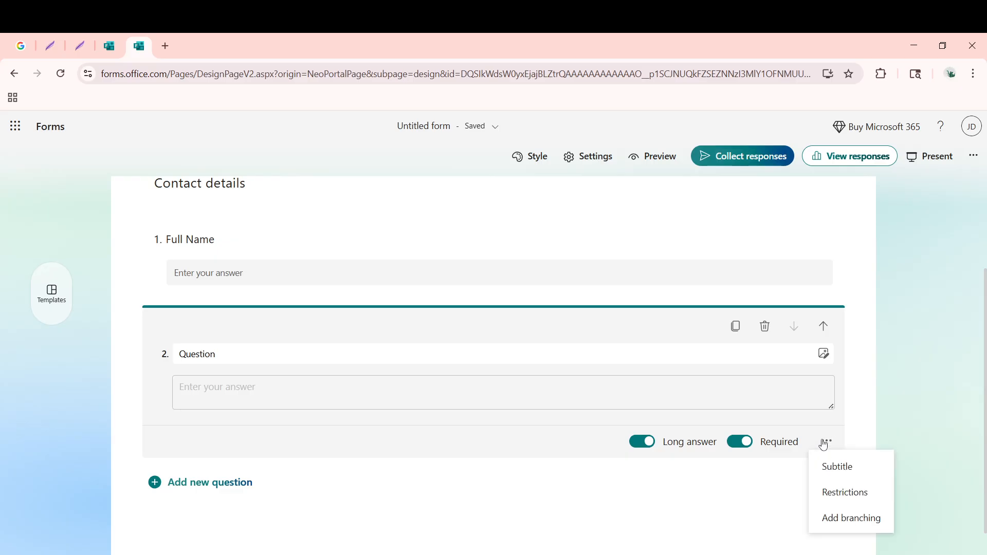
left_click(840, 489)
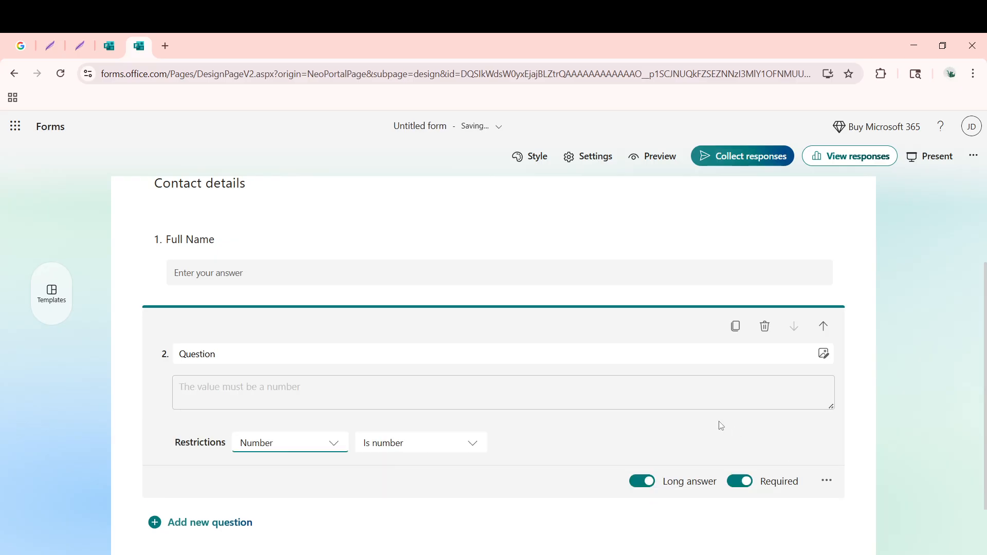
left_click(262, 449)
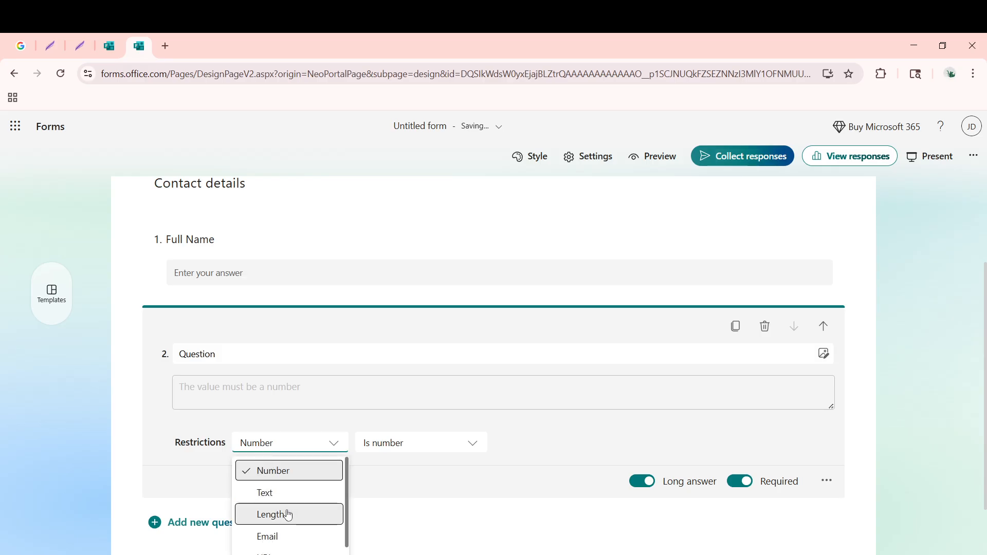
scroll(285, 509, "down", 1)
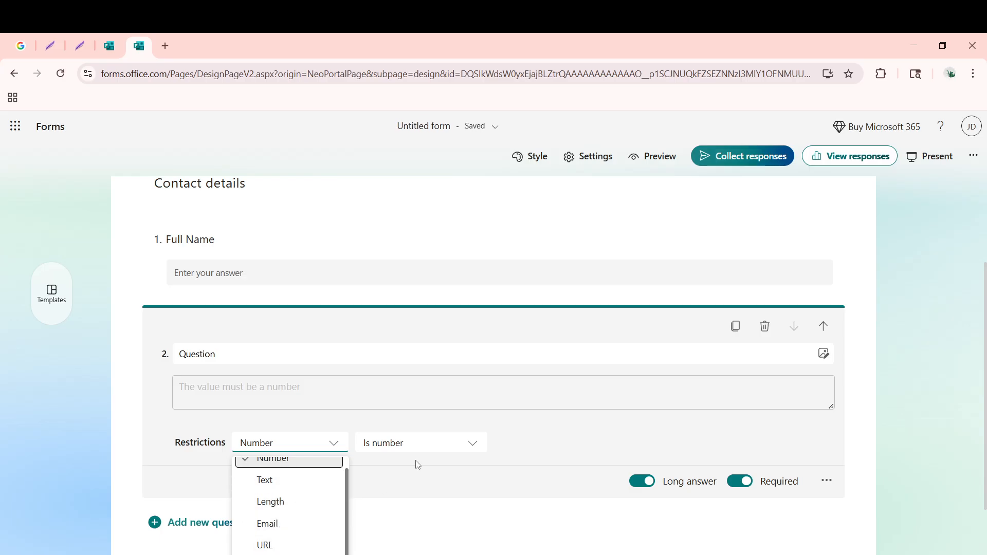
left_click(463, 424)
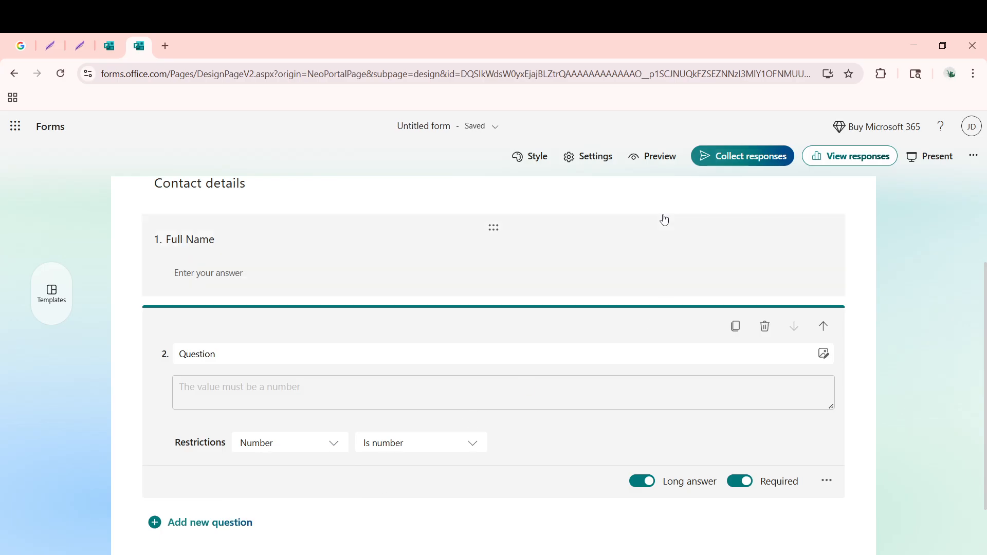
Preview the form in the computer view, look over both questions, and return to the editor
left_click(654, 156)
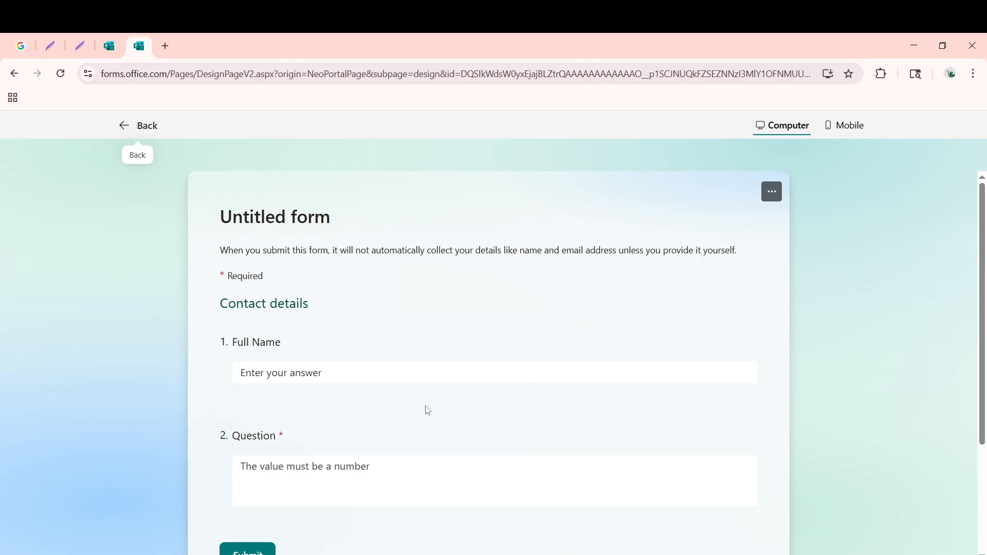
left_click(386, 378)
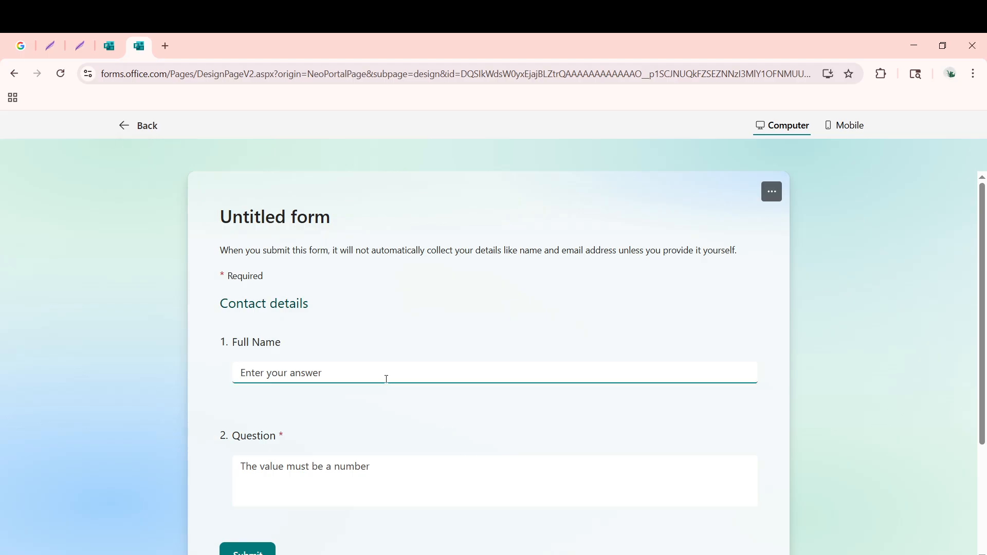
scroll(386, 415, "down", 3)
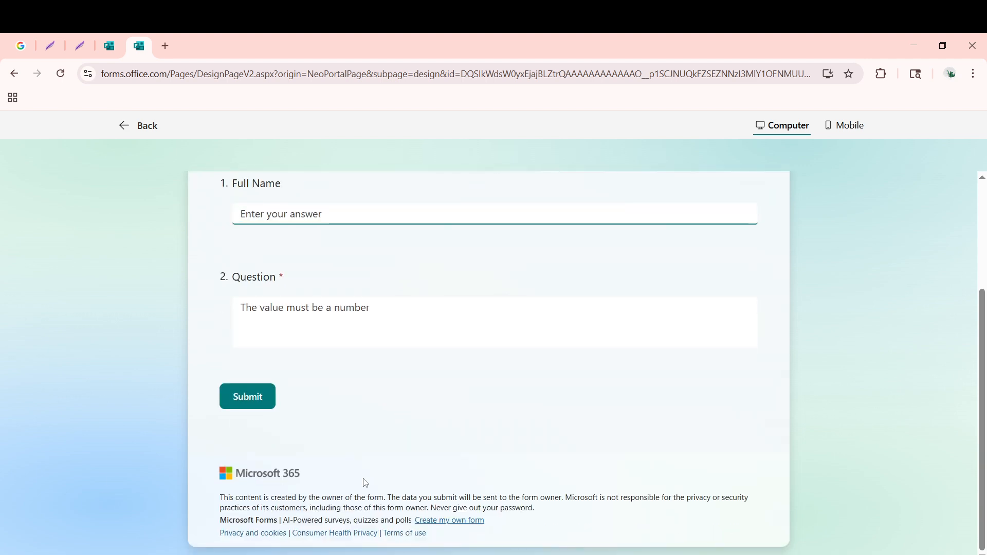
scroll(366, 483, "up", 3)
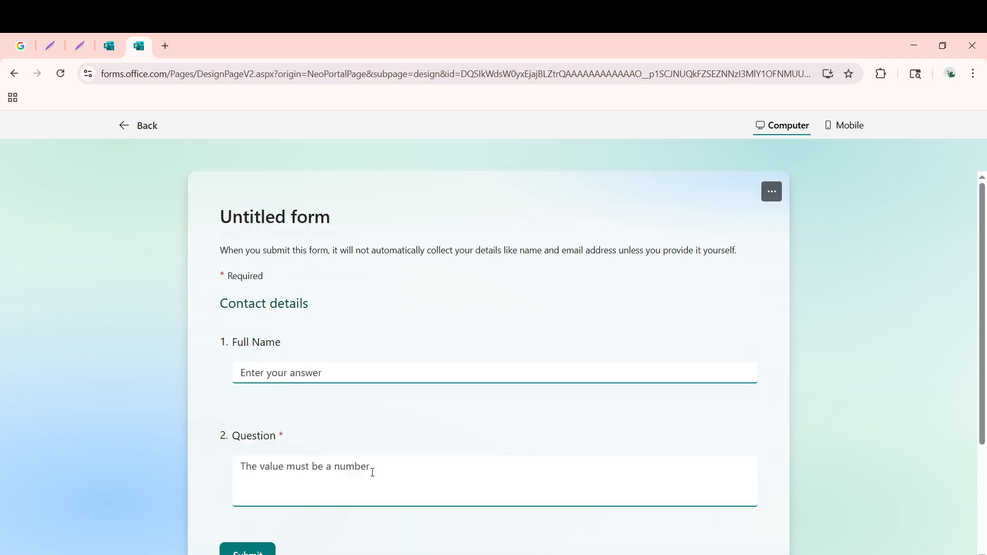
left_click(125, 131)
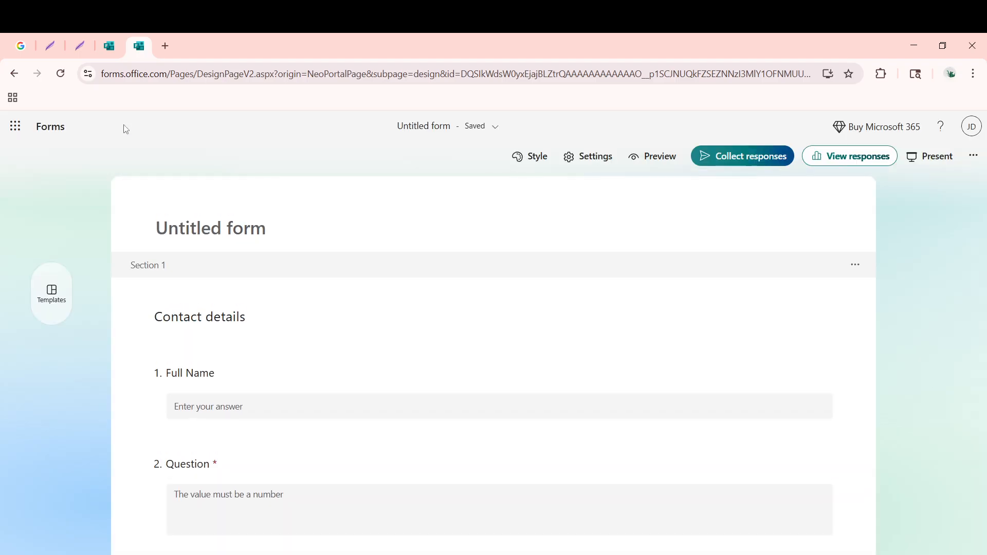